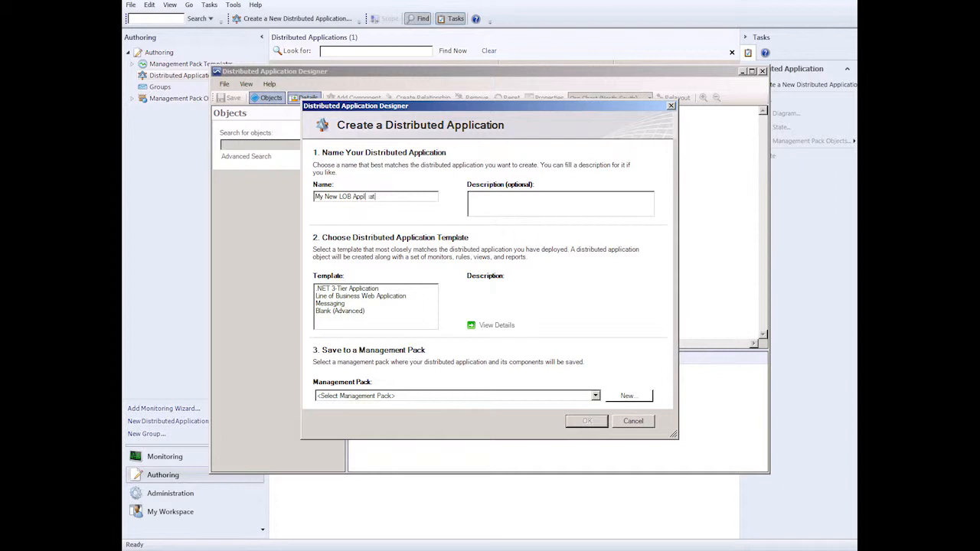
# Name the distributed application "My New LOB Application" and base it on the Line of Business Web Application template.
pyautogui.write('ication')
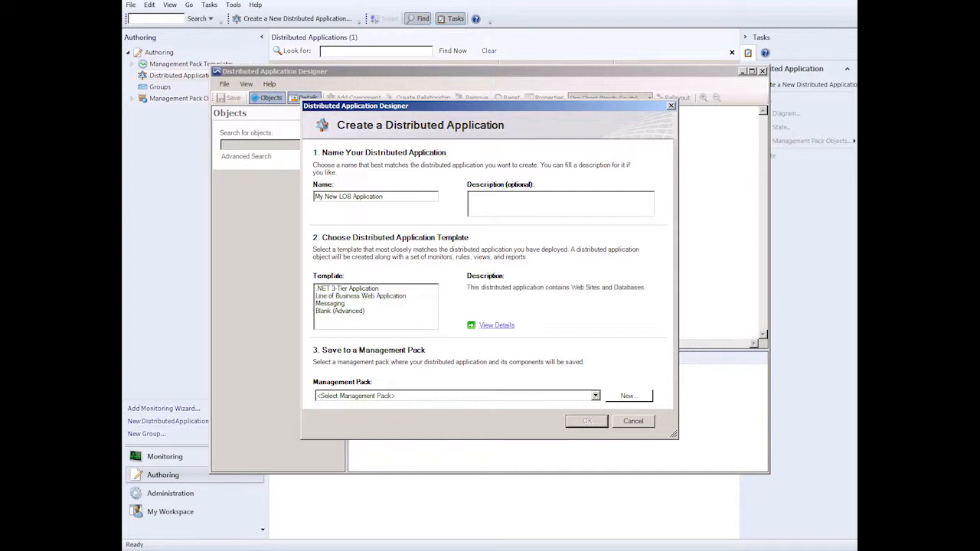
pyautogui.click(361, 296)
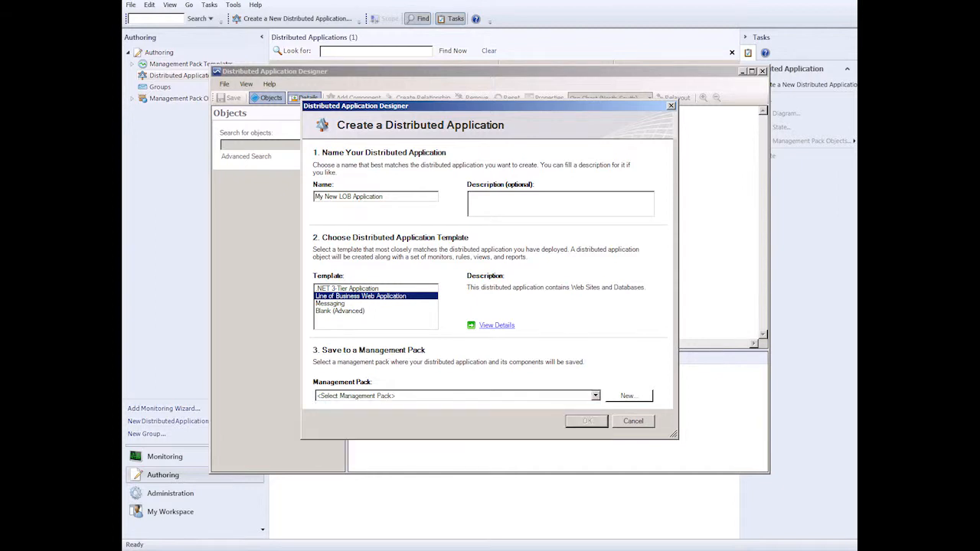
# Save the distributed application to a new management pack named "My New LOB Application Management Pack", version 1.0.0.1.
pyautogui.click(595, 395)
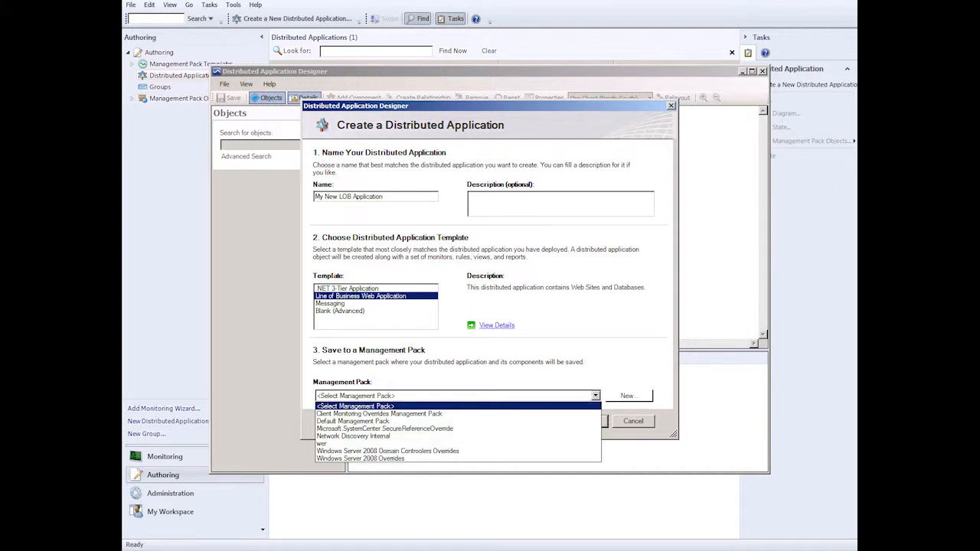
pyautogui.press('Escape')
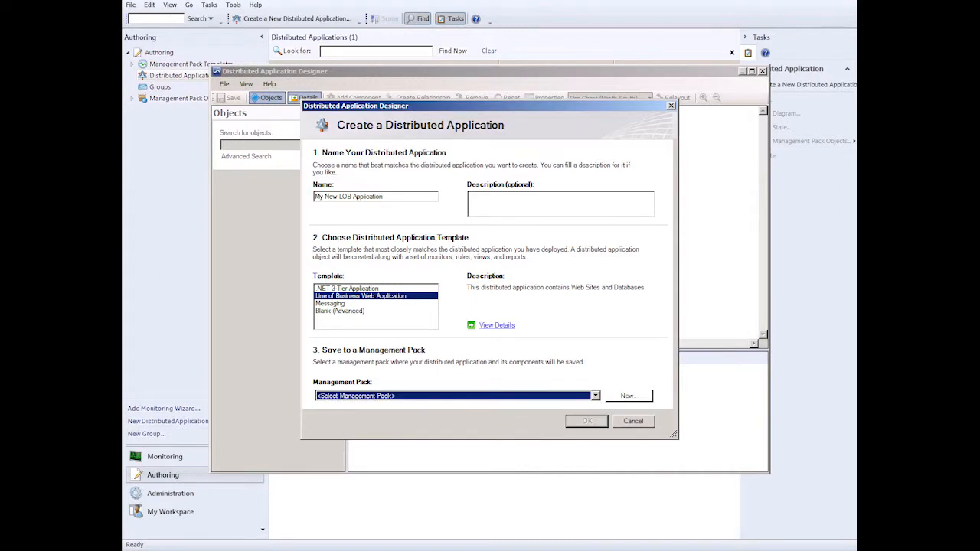
pyautogui.click(628, 395)
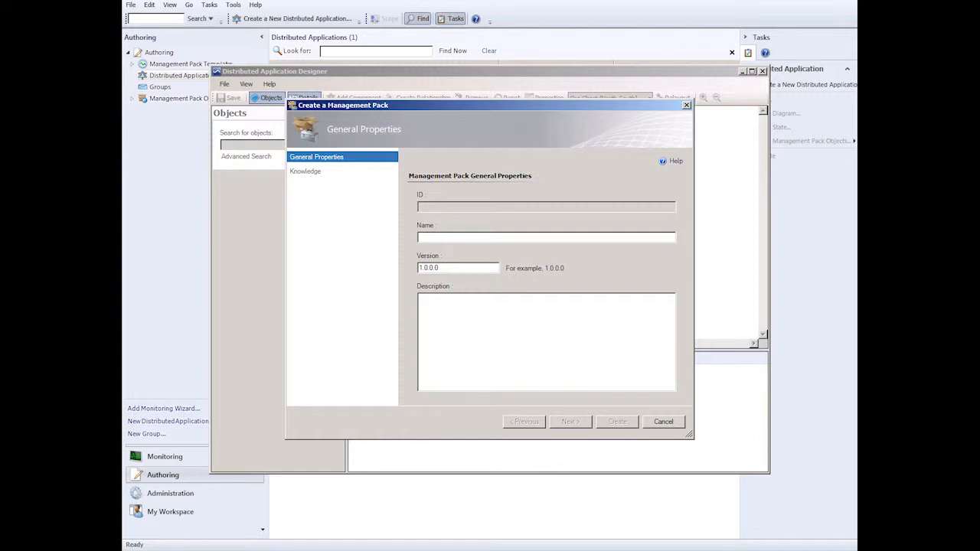
pyautogui.write('My NE')
pyautogui.press('BackSpace')
pyautogui.press('BackSpace')
pyautogui.write('NE')
pyautogui.press('BackSpace')
pyautogui.write('ew ')
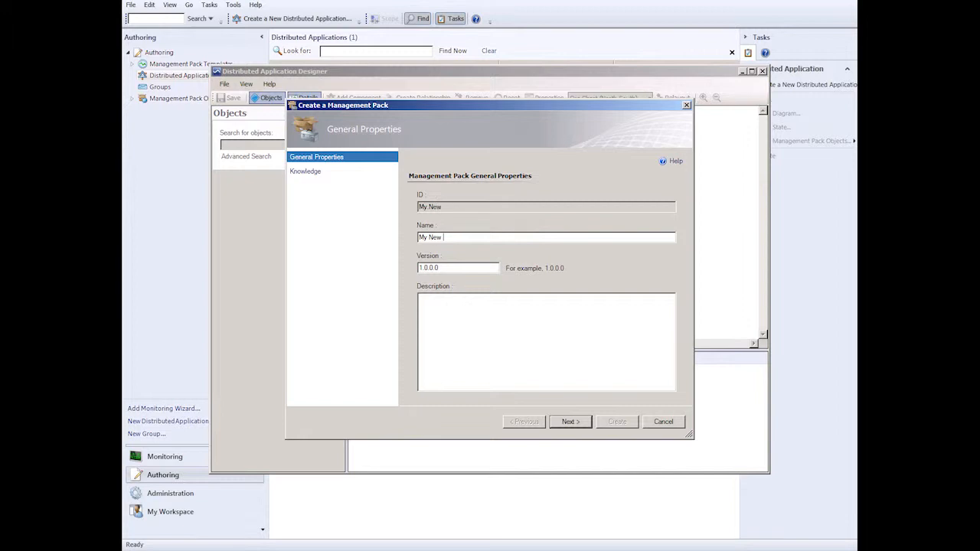
pyautogui.write('LOB Application Management Pack')
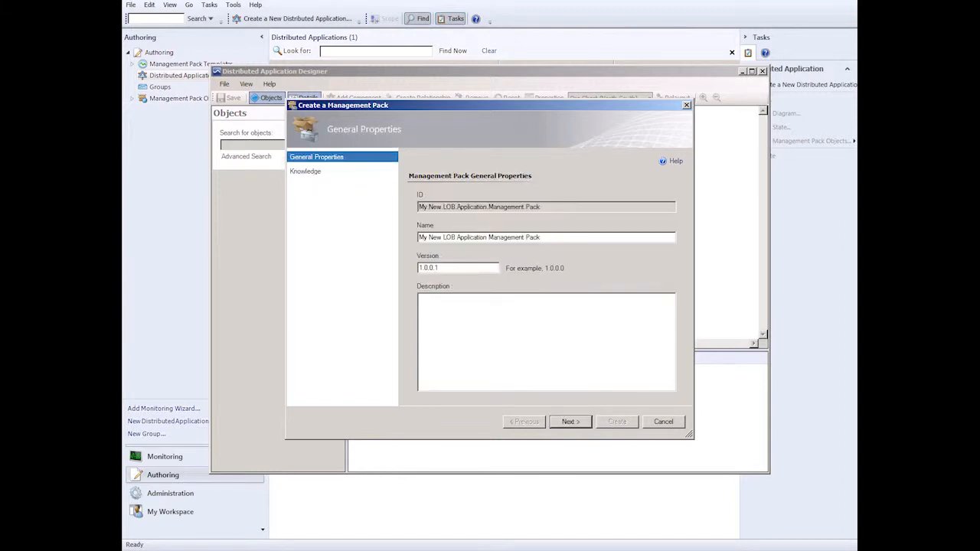
pyautogui.press('Return')
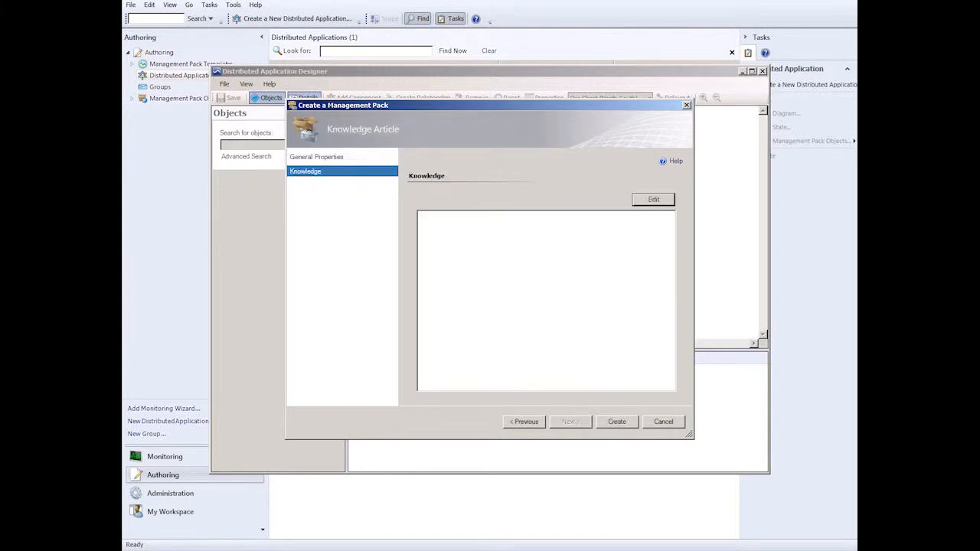
pyautogui.click(617, 421)
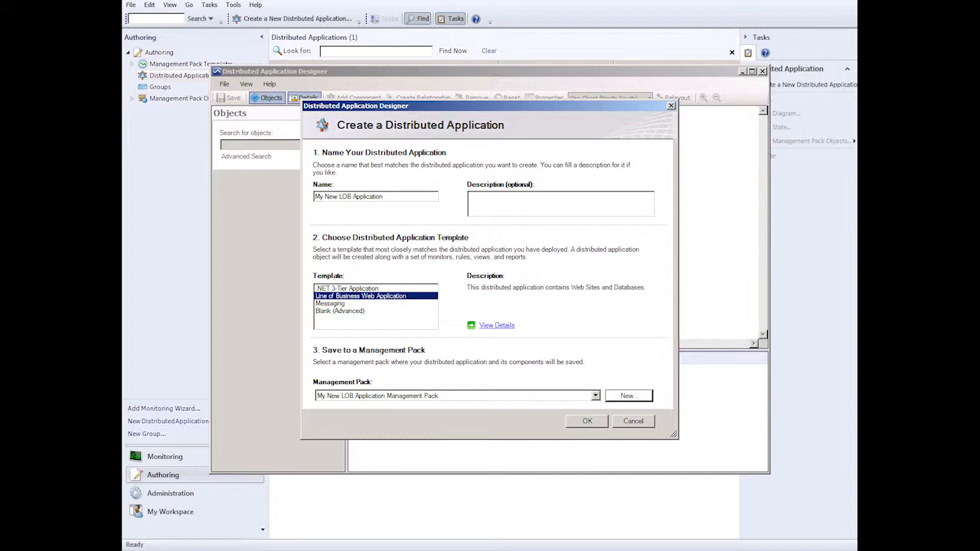
pyautogui.click(587, 421)
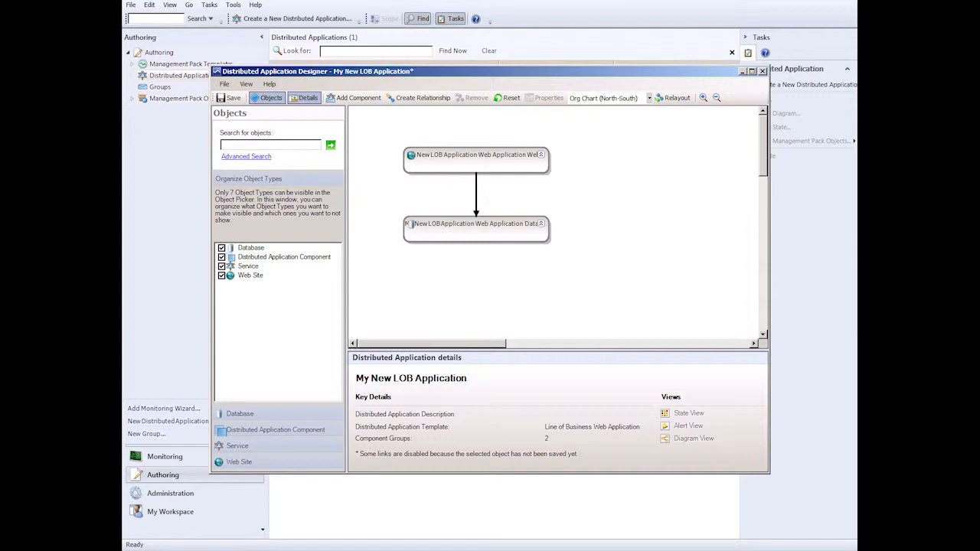
# Add the DinnerNow SQL database on SCOM2012-AP1 to the application's databases component group.
pyautogui.click(239, 414)
pyautogui.click(248, 180)
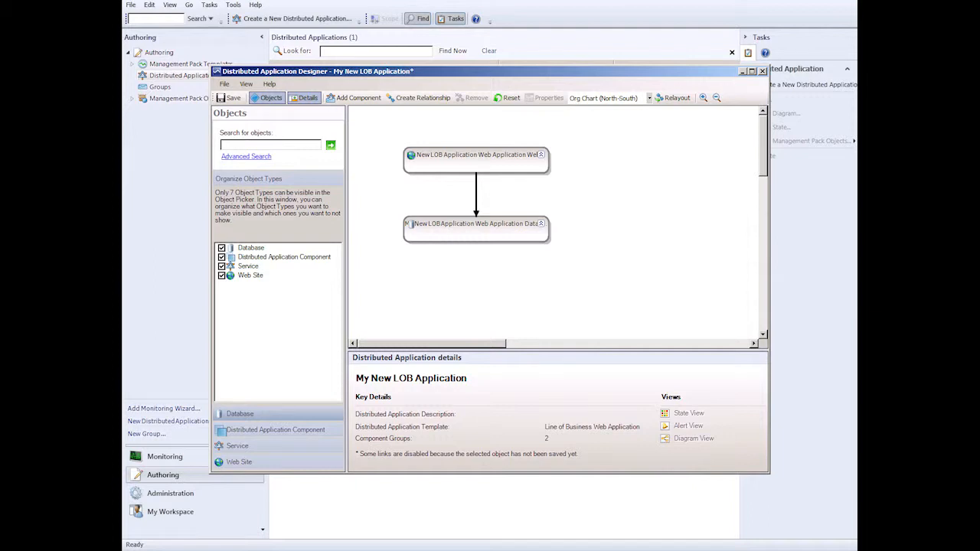
pyautogui.click(240, 414)
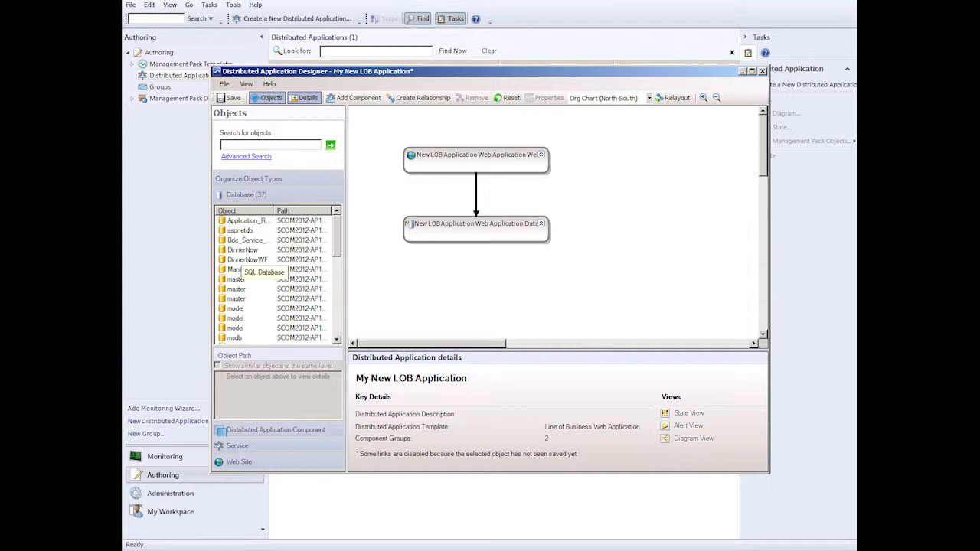
pyautogui.click(242, 250)
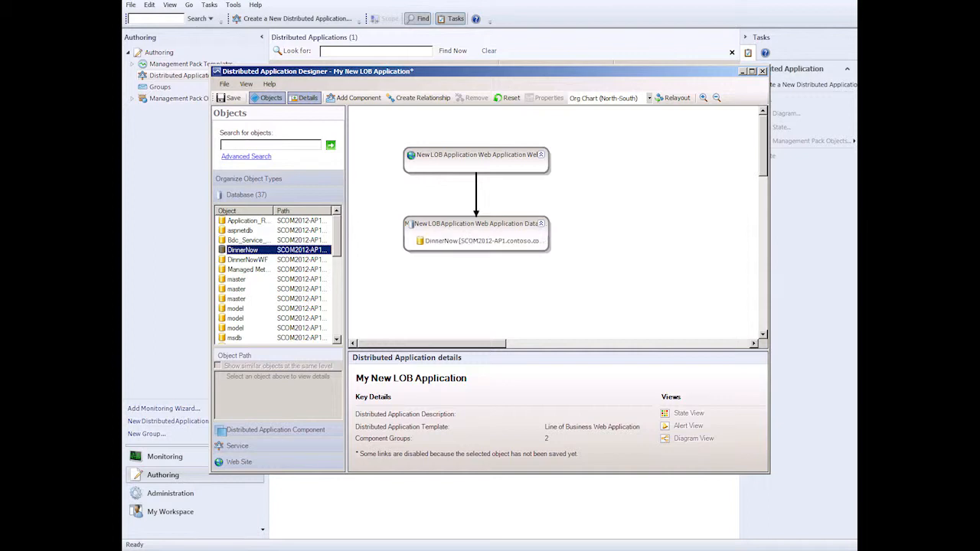
# Add the Default Web Site on SCOM2012-AP1 to the My New LOB Application Web Application Web Sites component group.
pyautogui.click(238, 462)
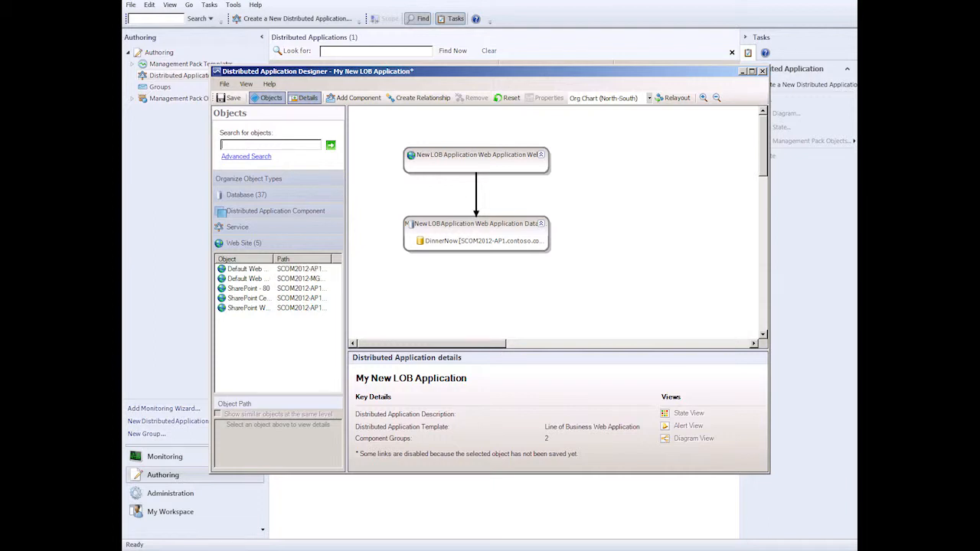
pyautogui.click(247, 268)
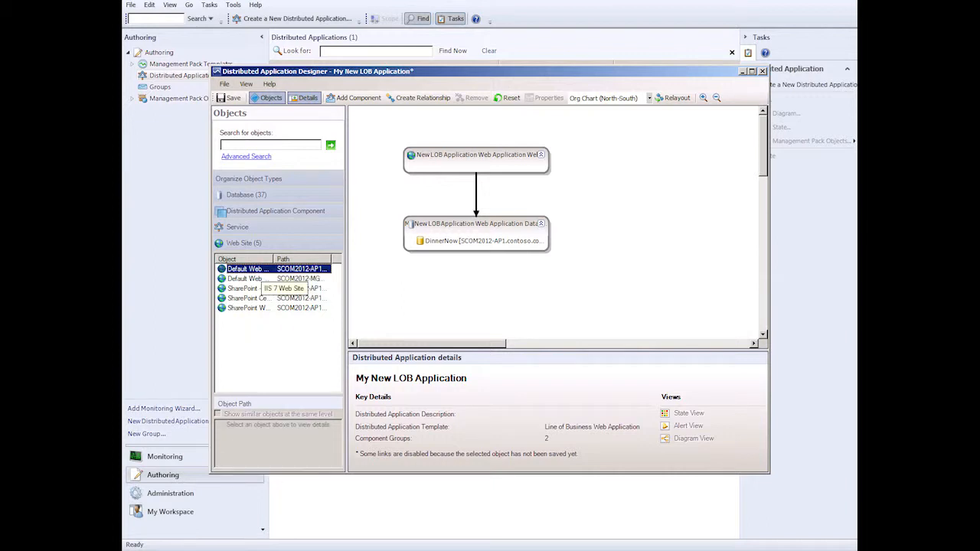
pyautogui.rightClick(256, 269)
pyautogui.moveTo(286, 275)
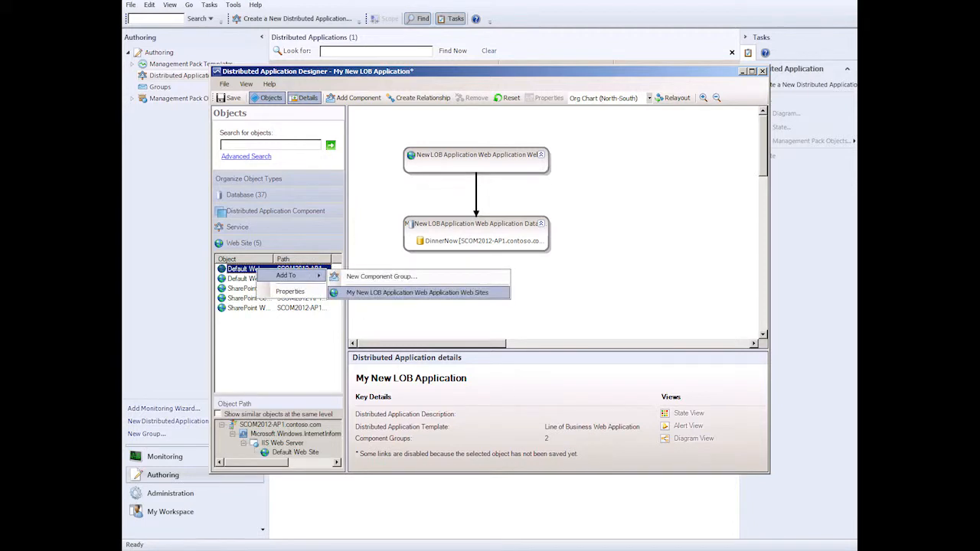
pyautogui.click(418, 292)
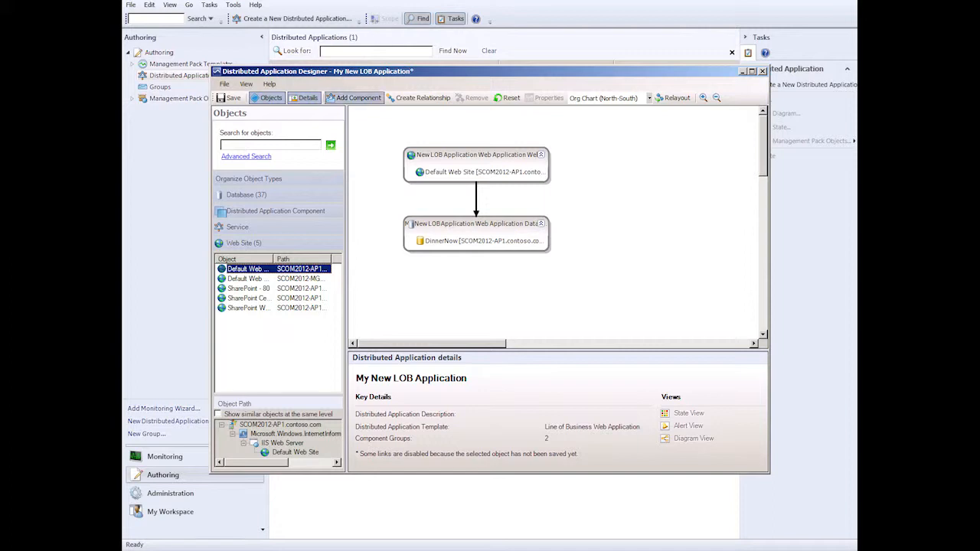
# Start a new component group restricted to objects of the Windows Server 2008 R2 Operating System type.
pyautogui.click(353, 98)
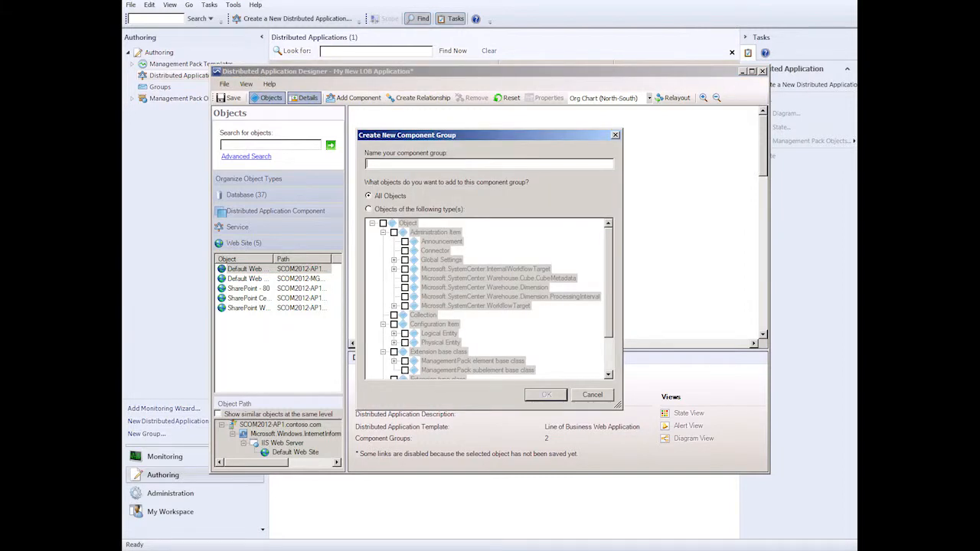
pyautogui.click(369, 209)
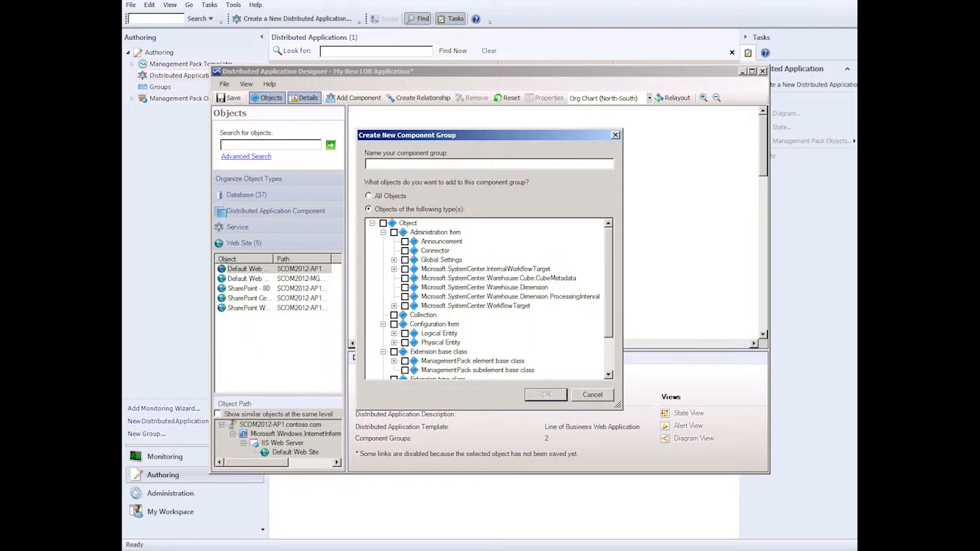
pyautogui.scroll(-2, 490, 298)
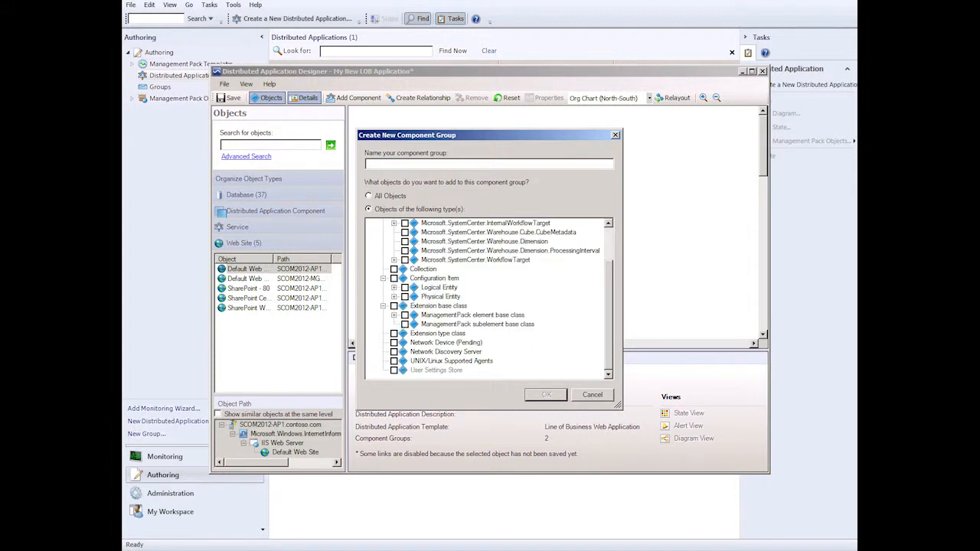
pyautogui.scroll(5, 490, 299)
pyautogui.scroll(-4, 490, 299)
pyautogui.scroll(4, 489, 299)
pyautogui.scroll(-6, 490, 298)
pyautogui.scroll(6, 490, 298)
pyautogui.scroll(-3, 486, 295)
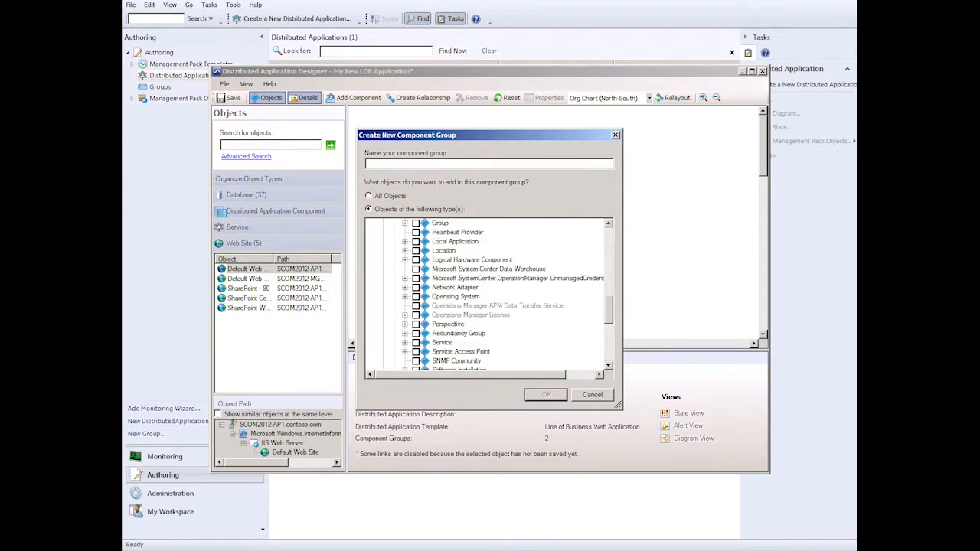
pyautogui.click(405, 297)
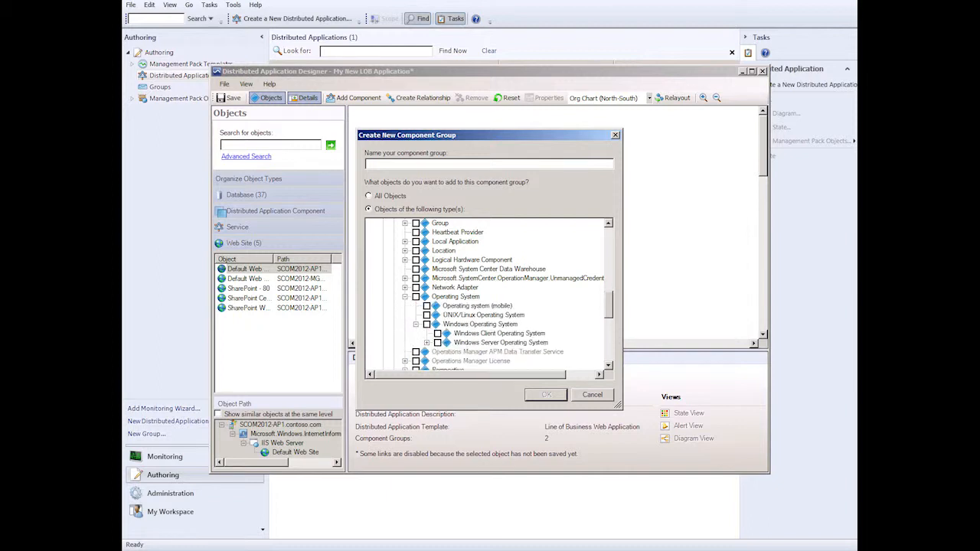
pyautogui.click(427, 343)
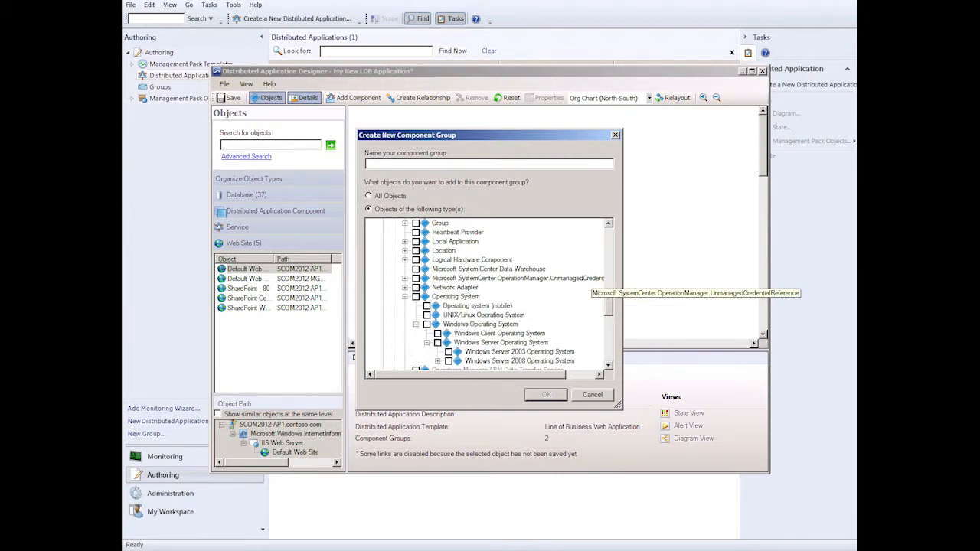
pyautogui.click(437, 360)
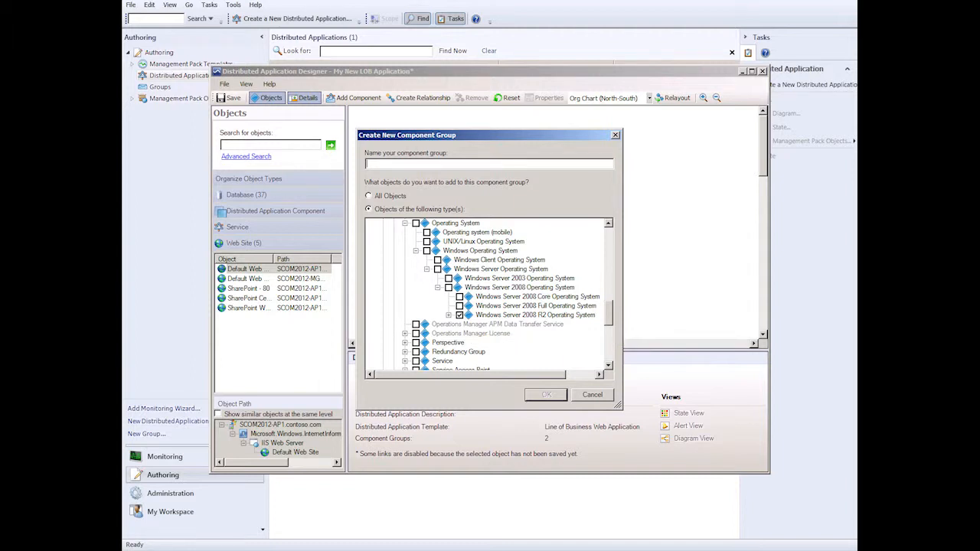
# Create the component group under the name "Database OS" and place it to the right of the databases component.
pyautogui.write('Database OS')
pyautogui.press('Return')
pyautogui.moveTo(462, 300); pyautogui.dragTo(668, 224)
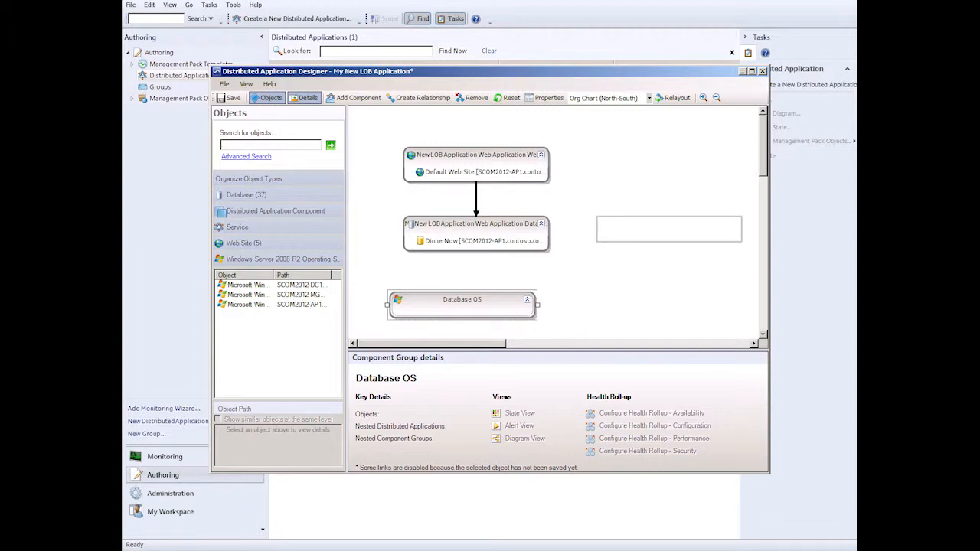
pyautogui.moveTo(668, 224); pyautogui.dragTo(668, 223)
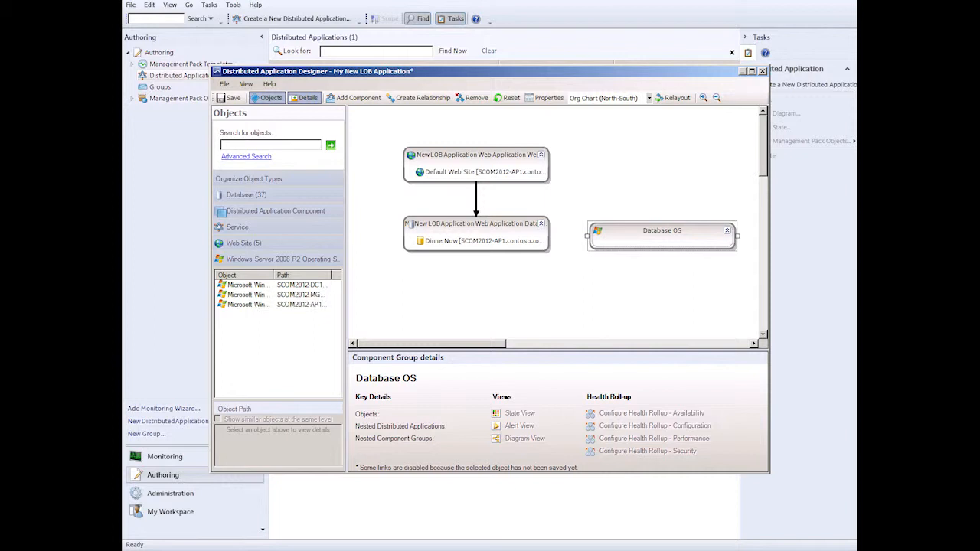
# Add the SCOM2012-AP1 Windows Server operating system object to the Database OS group and shift the group slightly up and right.
pyautogui.click(249, 304)
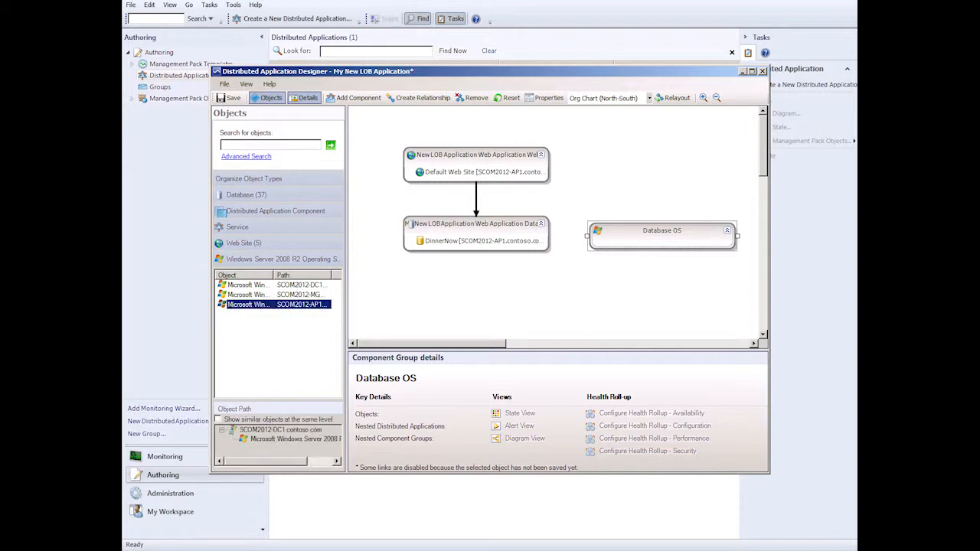
pyautogui.rightClick(289, 305)
pyautogui.moveTo(319, 311)
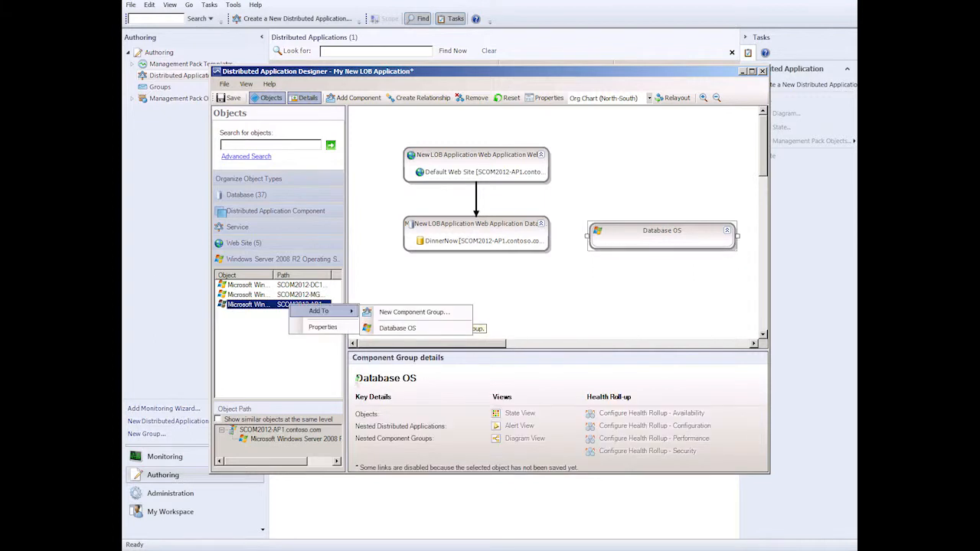
pyautogui.click(397, 328)
pyautogui.moveTo(662, 230); pyautogui.dragTo(675, 217)
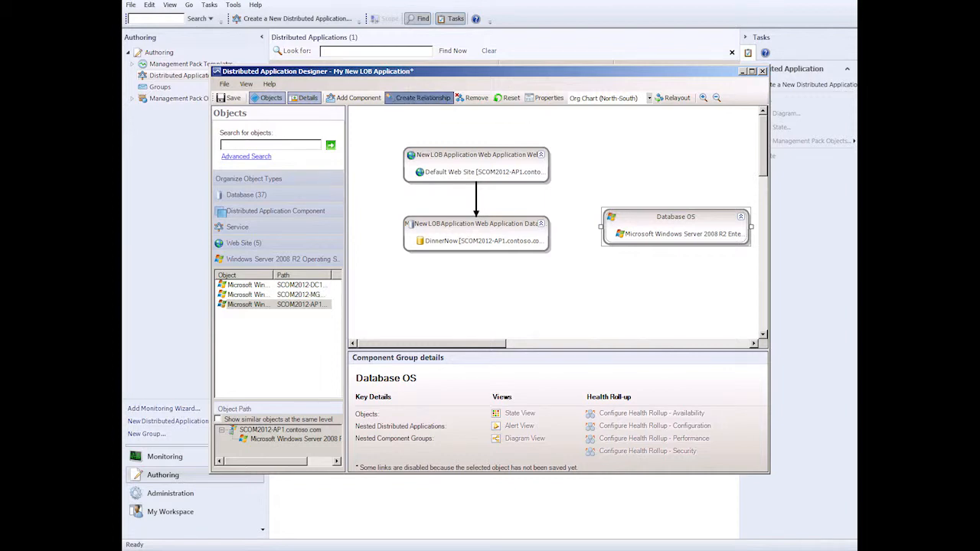
# Create a relationship from the databases component group to the Database OS group.
pyautogui.click(419, 97)
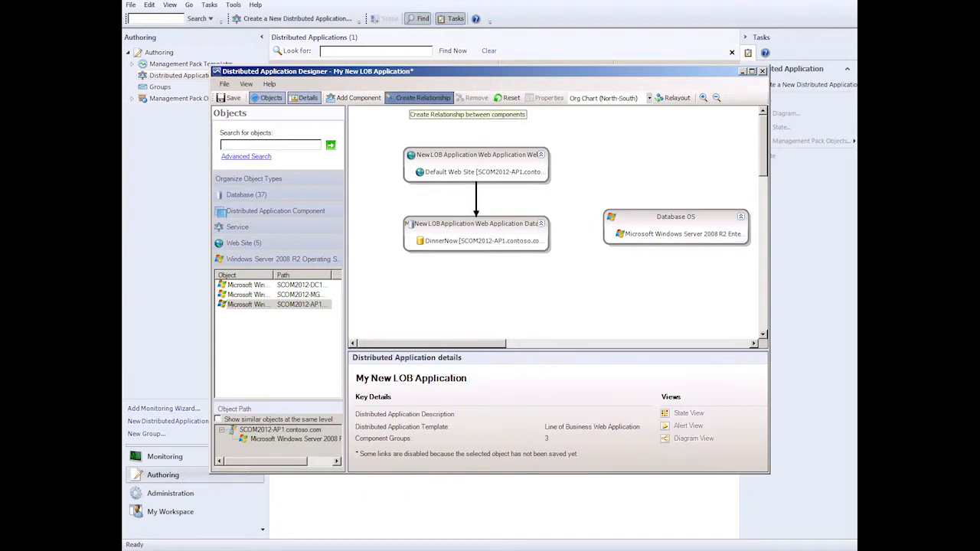
pyautogui.moveTo(538, 232); pyautogui.dragTo(611, 231)
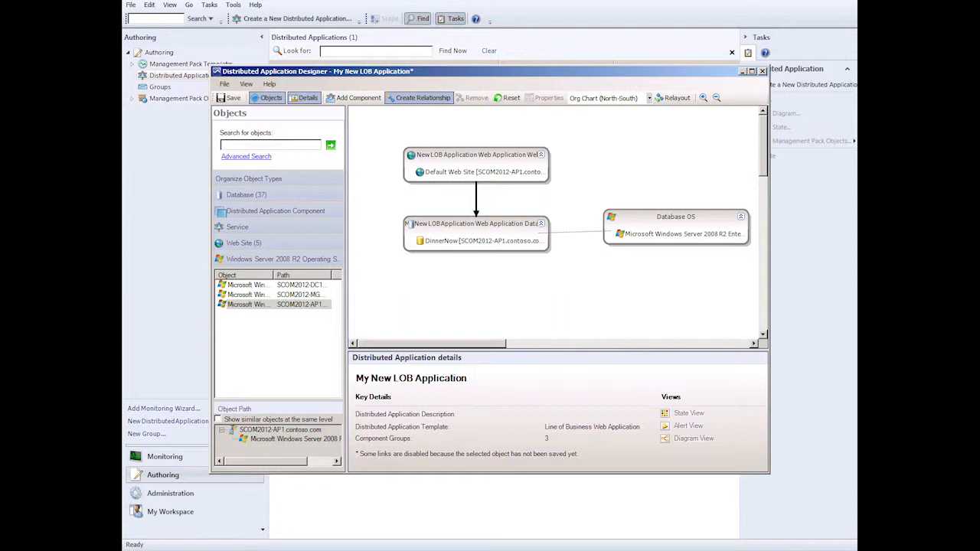
pyautogui.moveTo(611, 230); pyautogui.dragTo(611, 230)
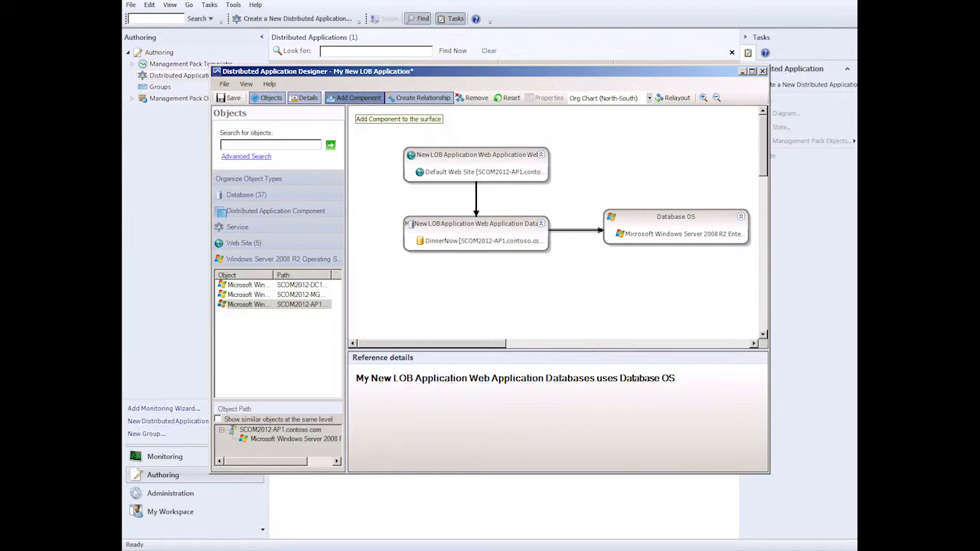
pyautogui.click(356, 98)
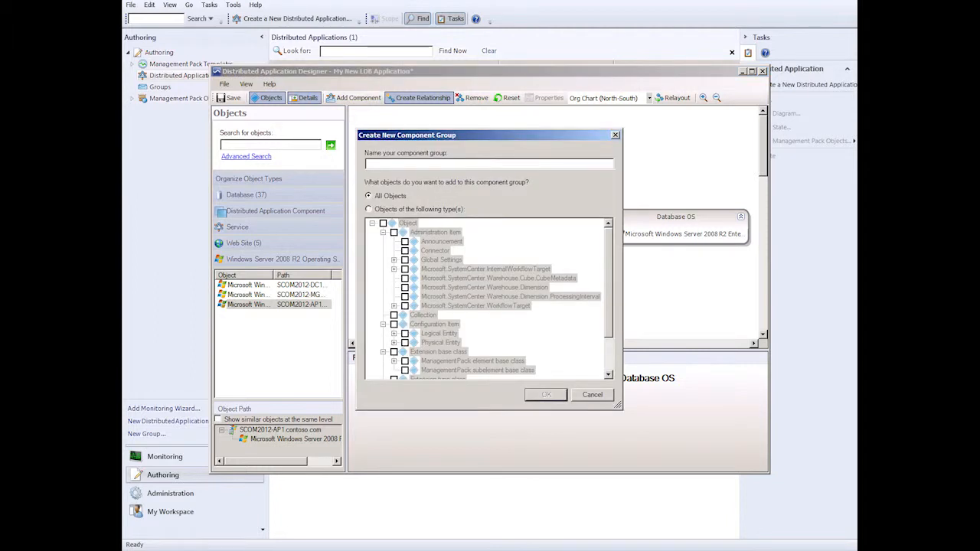
pyautogui.click(368, 209)
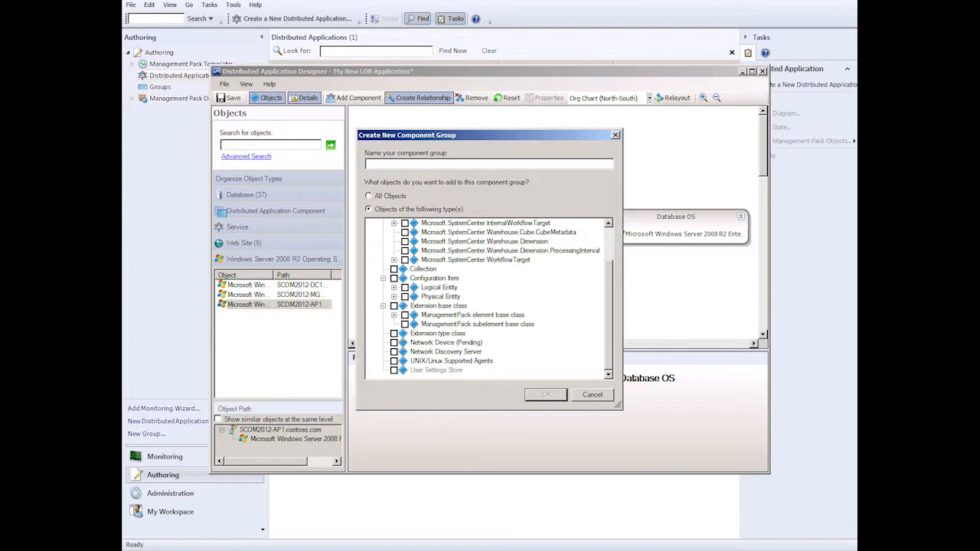
pyautogui.click(394, 288)
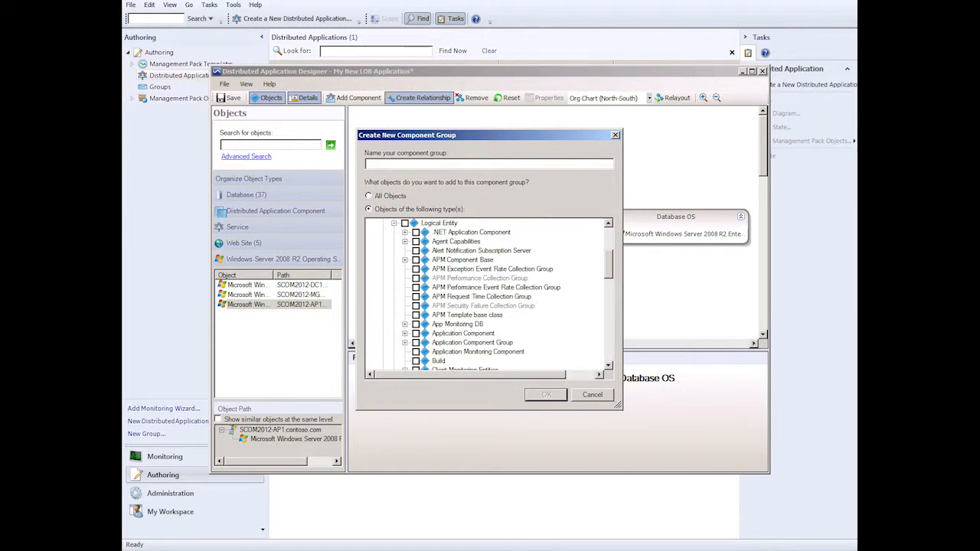
pyautogui.moveTo(608, 264); pyautogui.dragTo(609, 344)
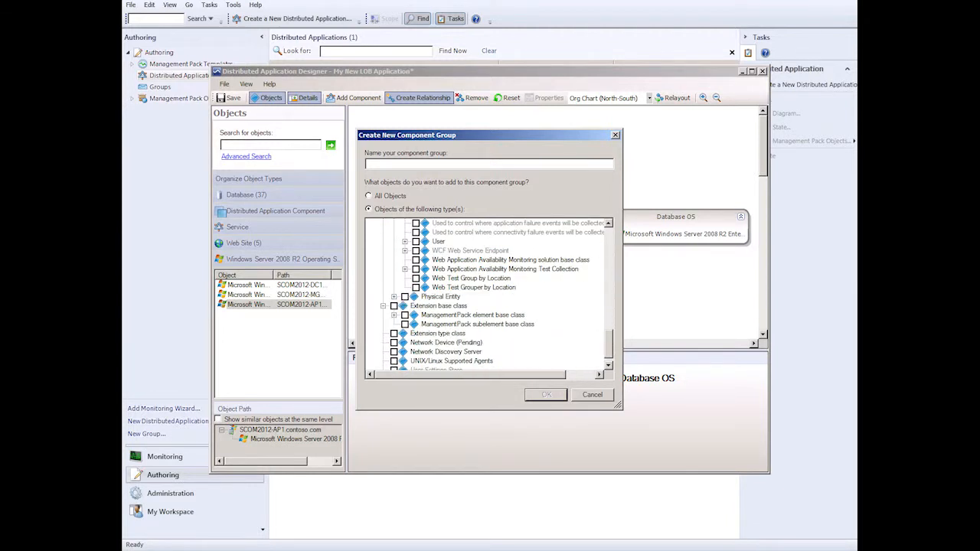
pyautogui.moveTo(608, 343); pyautogui.dragTo(609, 337)
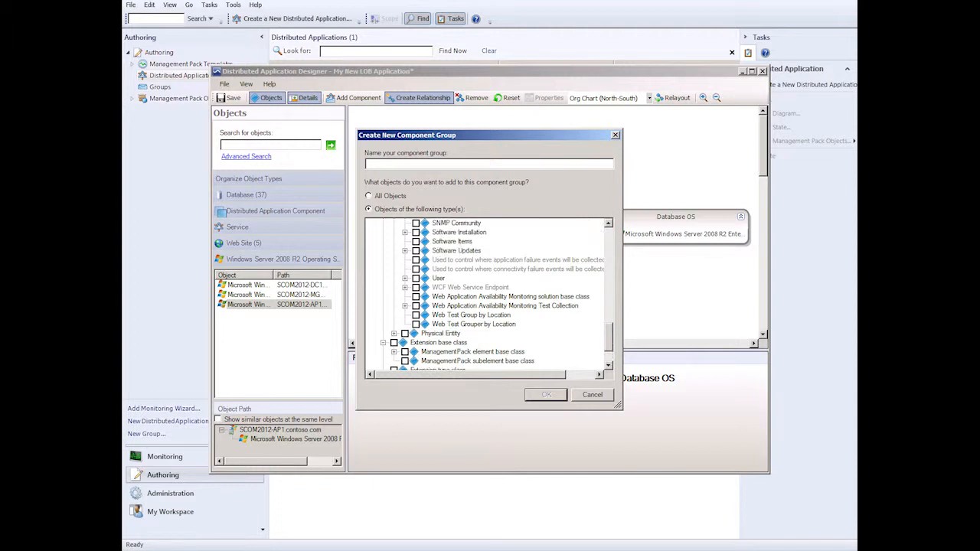
pyautogui.click(405, 306)
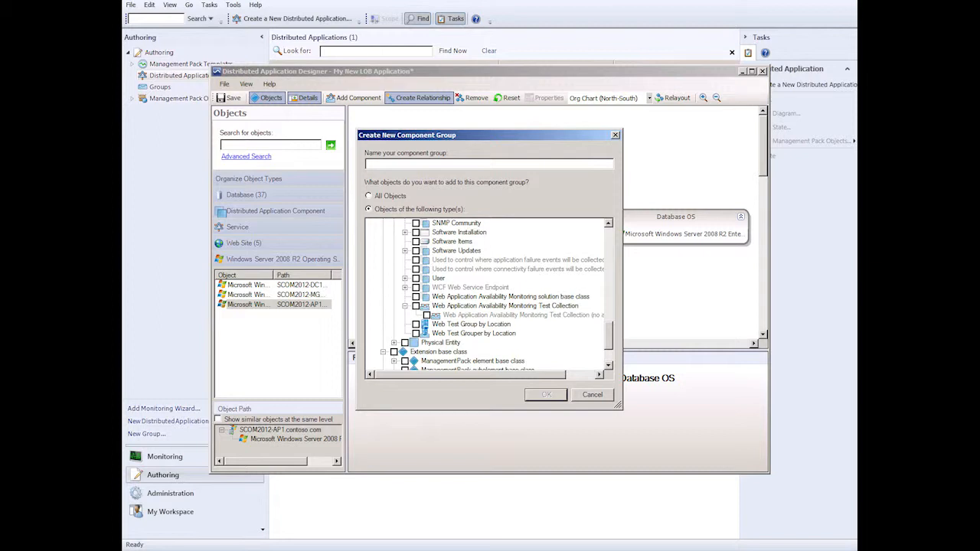
pyautogui.scroll(2, 486, 295)
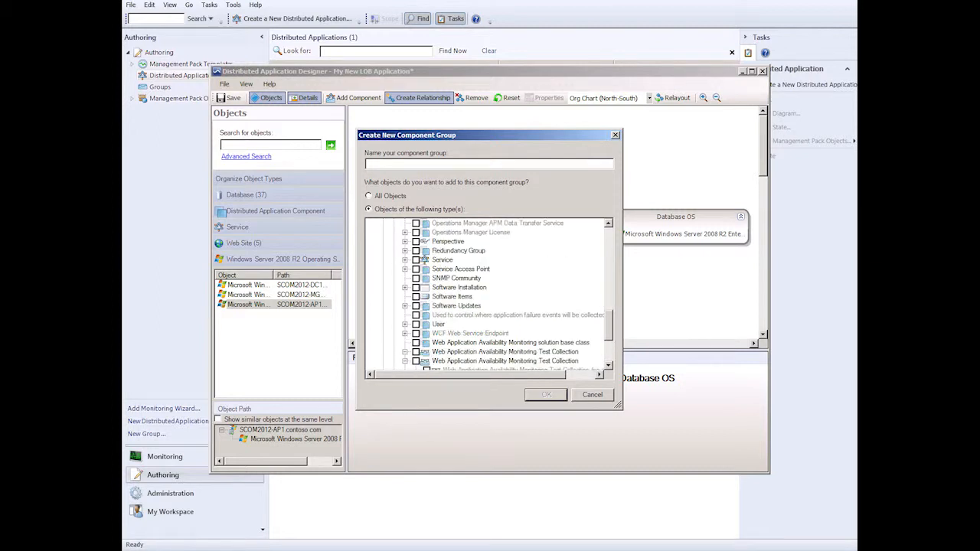
pyautogui.scroll(1, 486, 295)
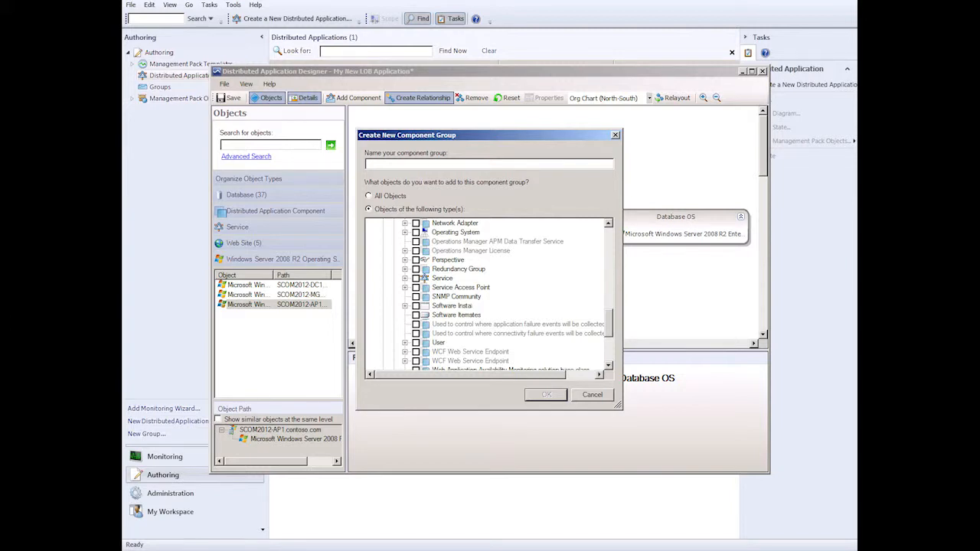
pyautogui.scroll(2, 486, 294)
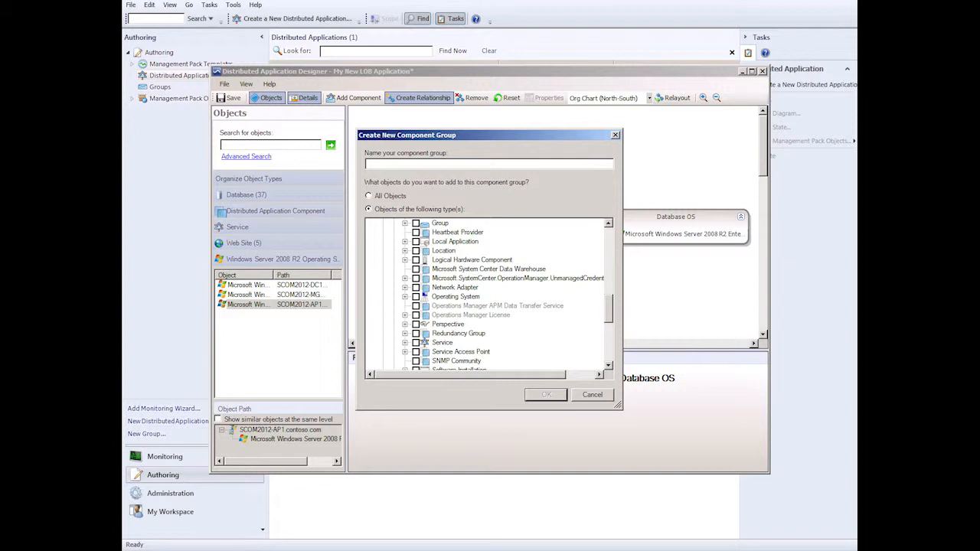
pyautogui.click(405, 324)
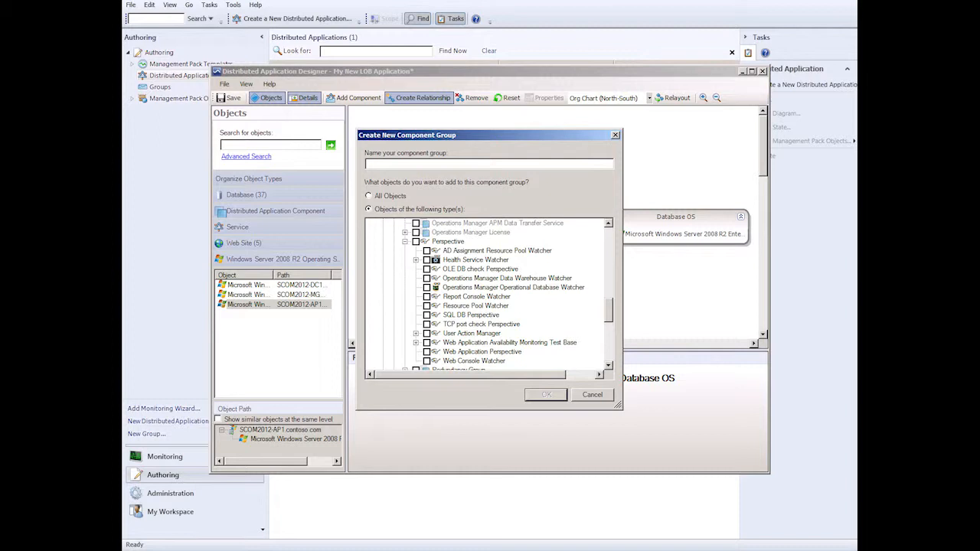
pyautogui.click(416, 343)
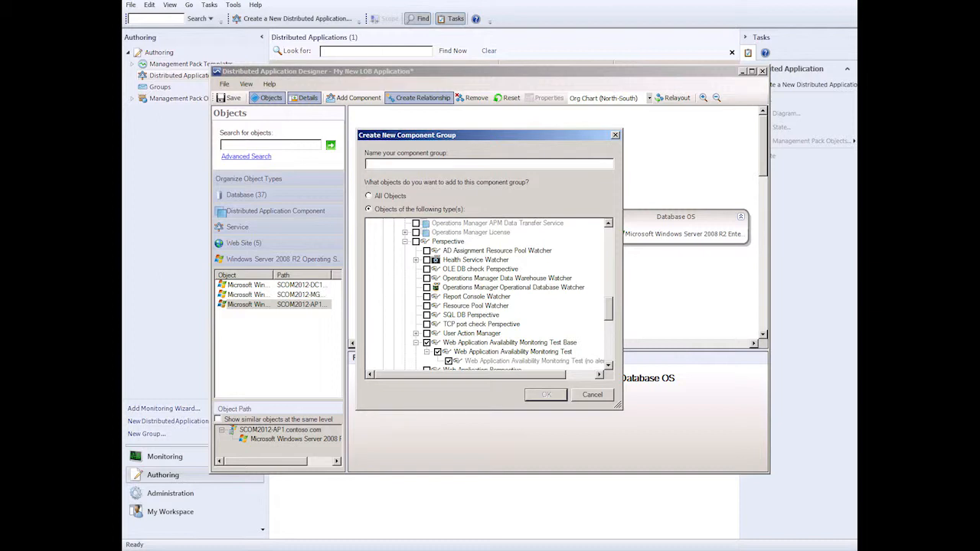
pyautogui.write('End User Experience')
pyautogui.press('Return')
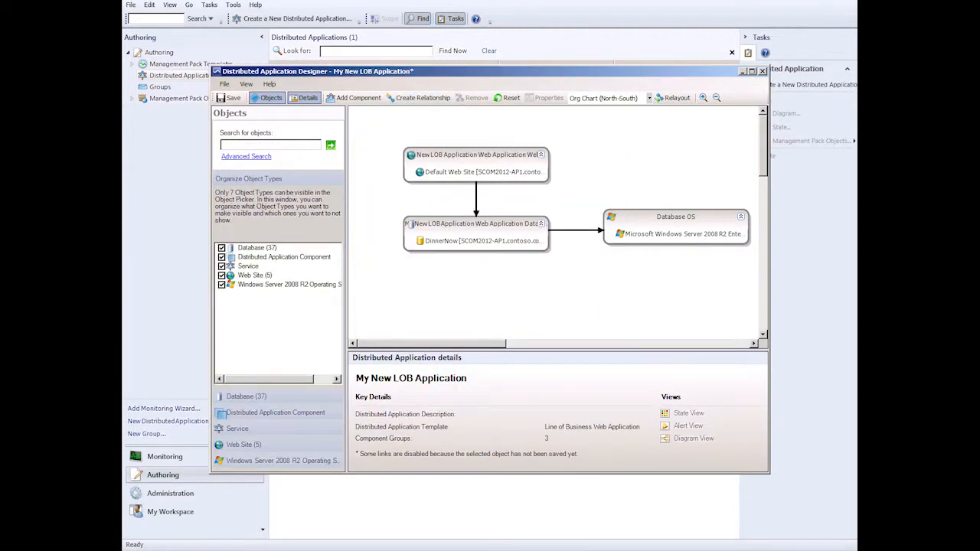
# Save the My New LOB Application distributed application and close its designer.
pyautogui.hotkey('ctrl', 's')
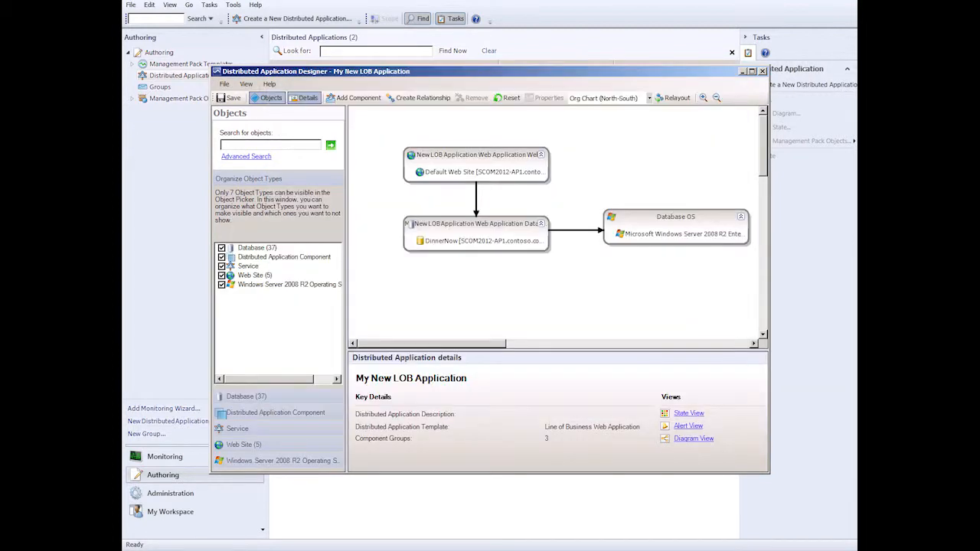
pyautogui.hotkey('alt', 'F4')
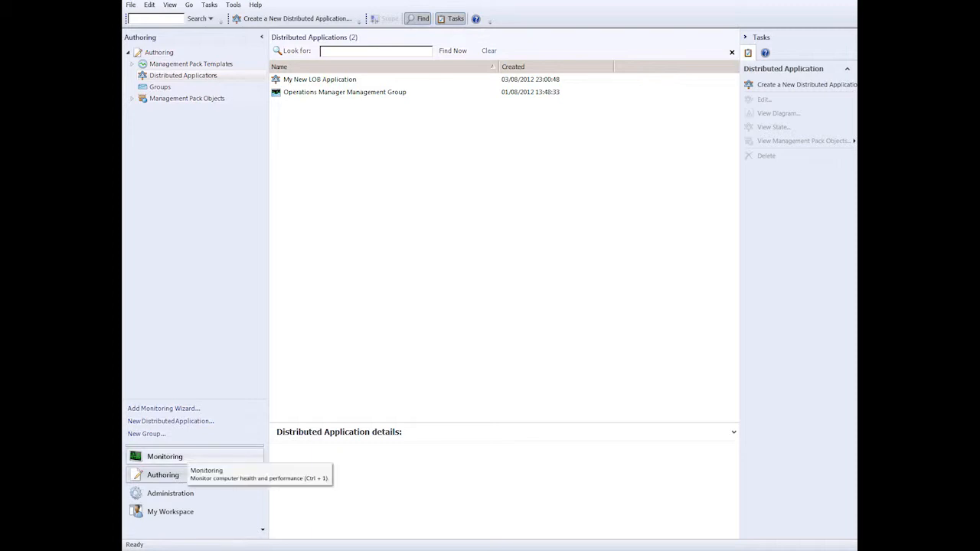
# Open the diagram view of My New LOB Application from the distributed applications in the Monitoring workspace.
pyautogui.click(187, 456)
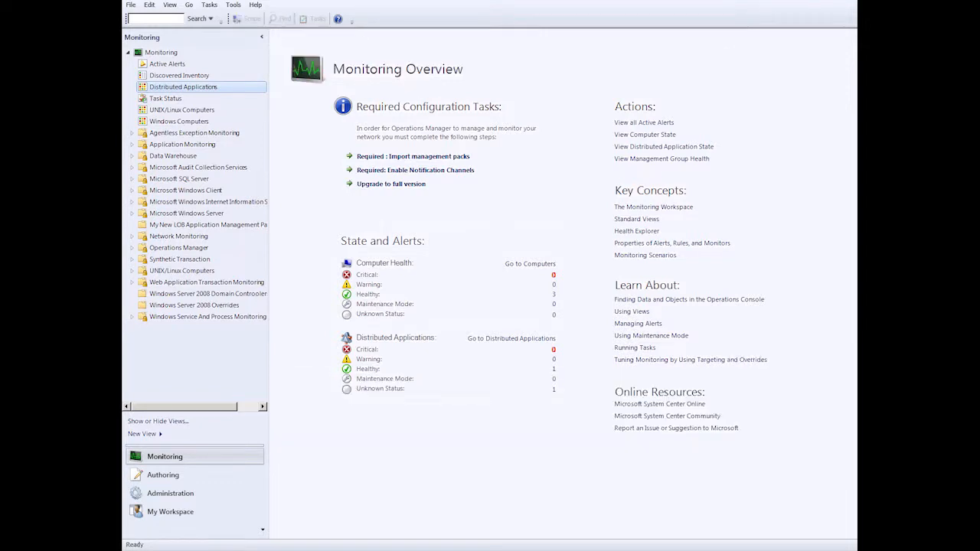
pyautogui.click(304, 90)
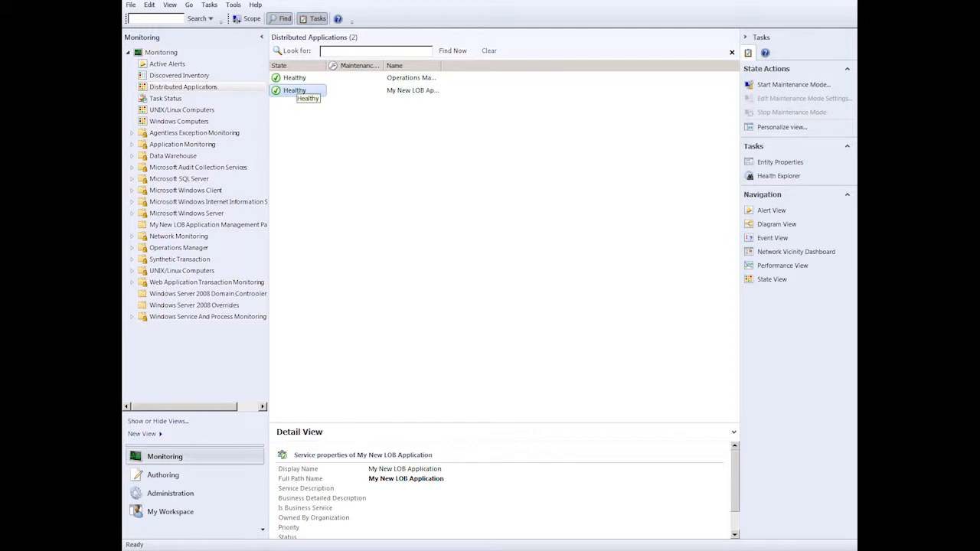
pyautogui.rightClick(287, 90)
pyautogui.rightClick(288, 90)
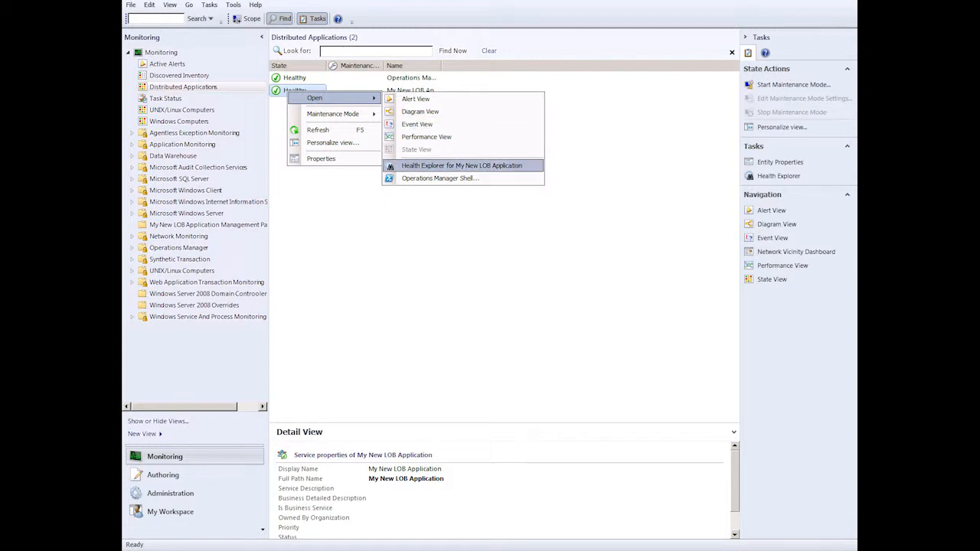
pyautogui.click(462, 166)
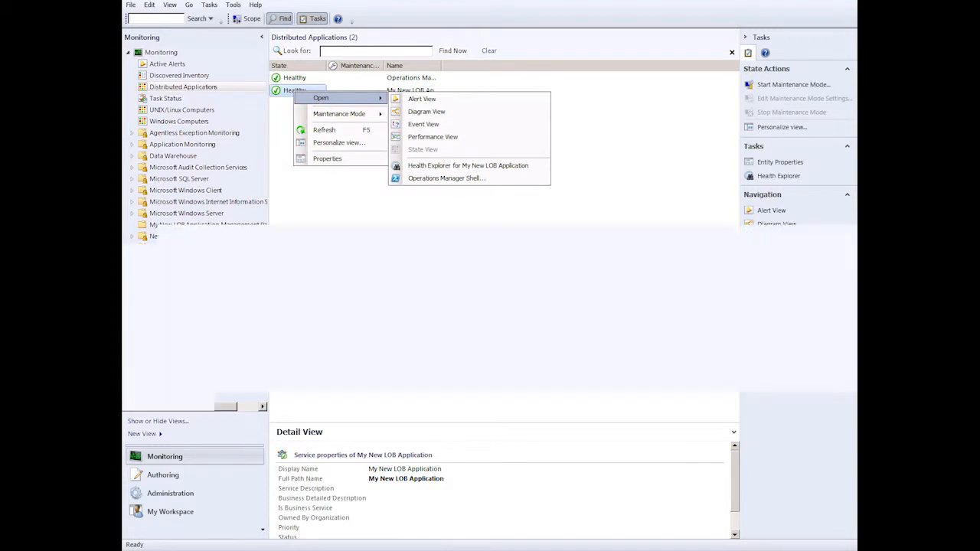
pyautogui.click(426, 111)
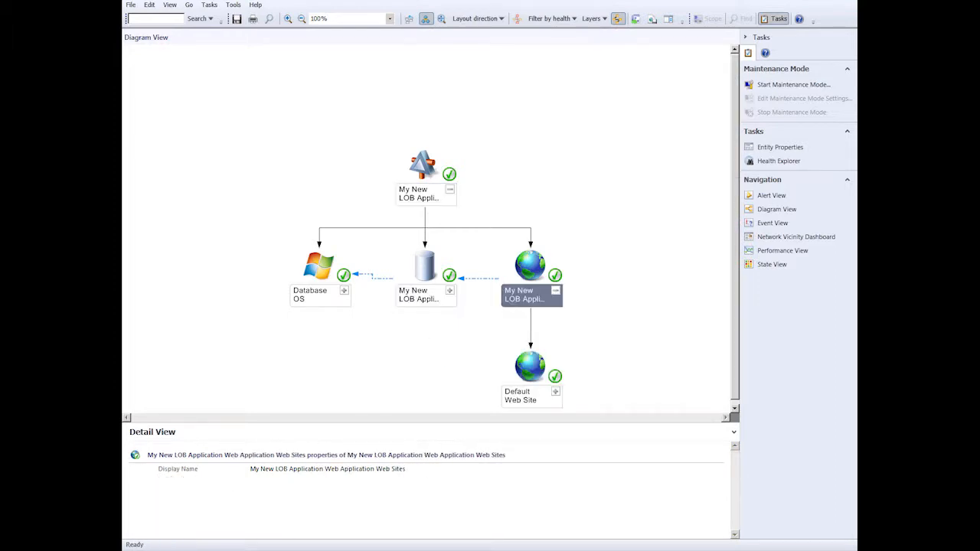
# Expand the databases and Database OS groups in the diagram to inspect their objects, and collapse the top-level application node.
pyautogui.click(450, 291)
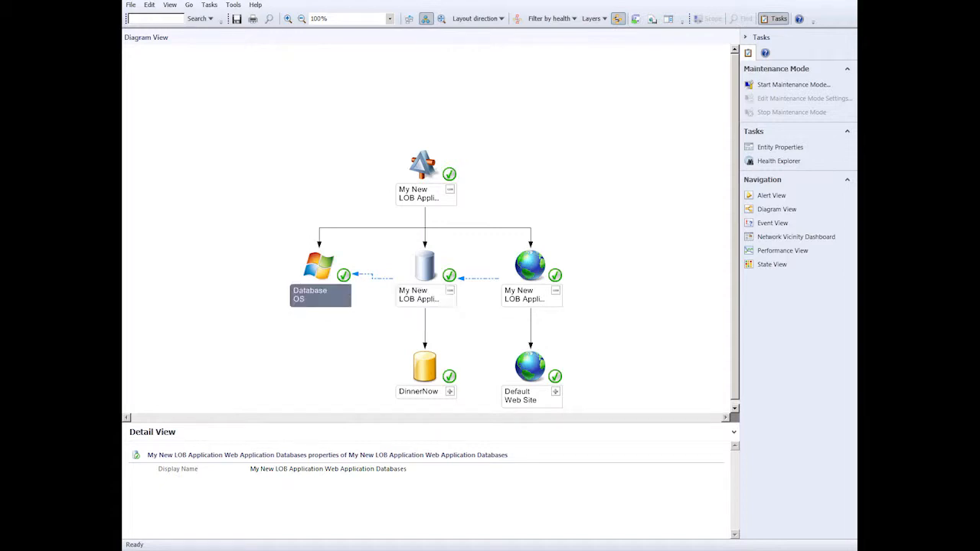
pyautogui.click(345, 291)
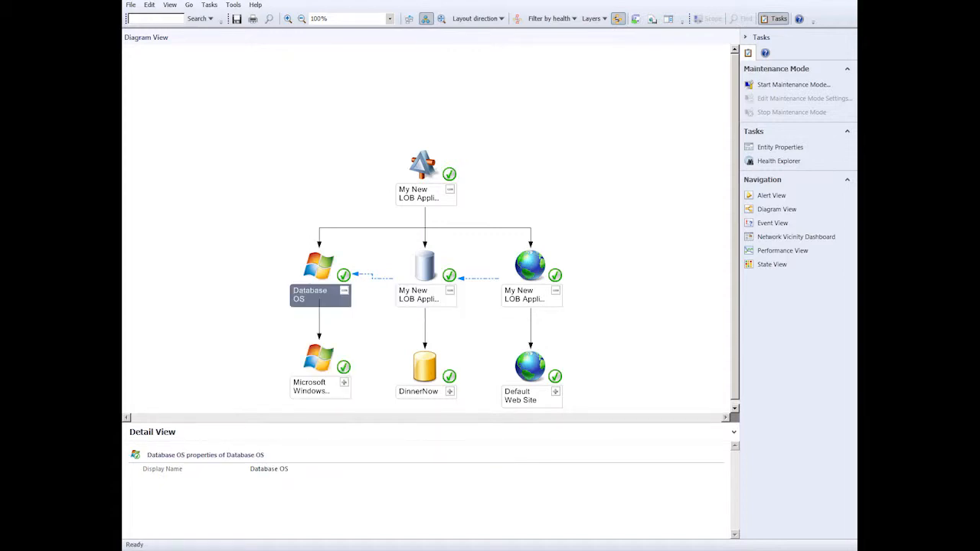
pyautogui.click(450, 189)
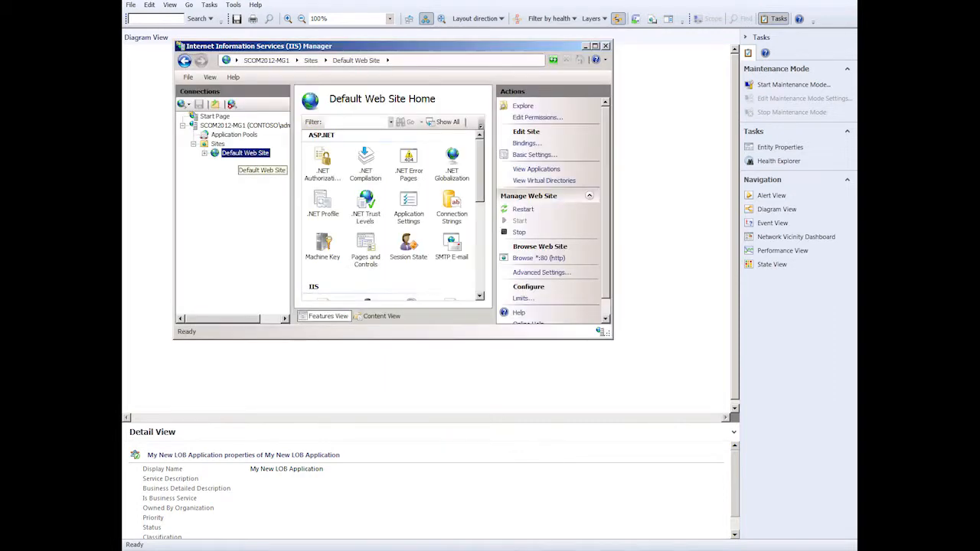
# Switch to IIS Manager and stop the Default Web Site on SCOM2012-MG1.
pyautogui.rightClick(239, 152)
pyautogui.rightClick(239, 151)
pyautogui.moveTo(282, 231)
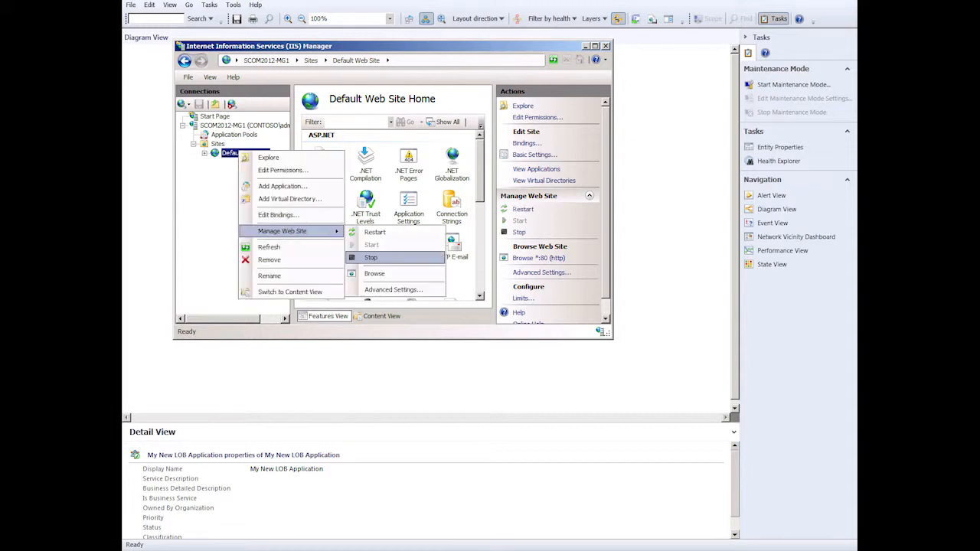